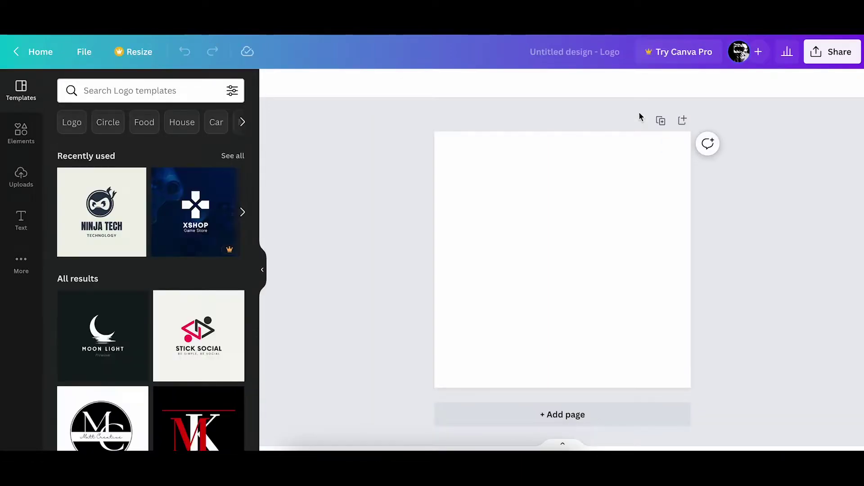
# Try the Ninja Tech and Moon Light logo templates on the blank page
pyautogui.click(124, 199)
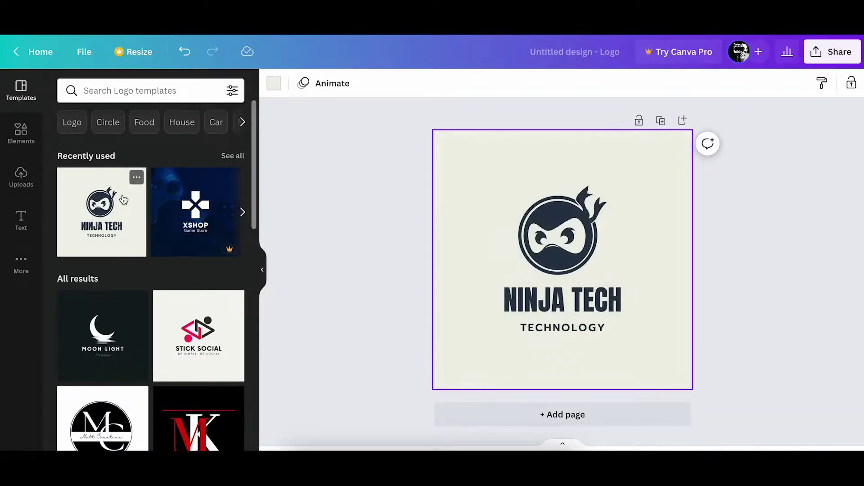
pyautogui.scroll(-1, 123, 200)
pyautogui.scroll(-1, 124, 200)
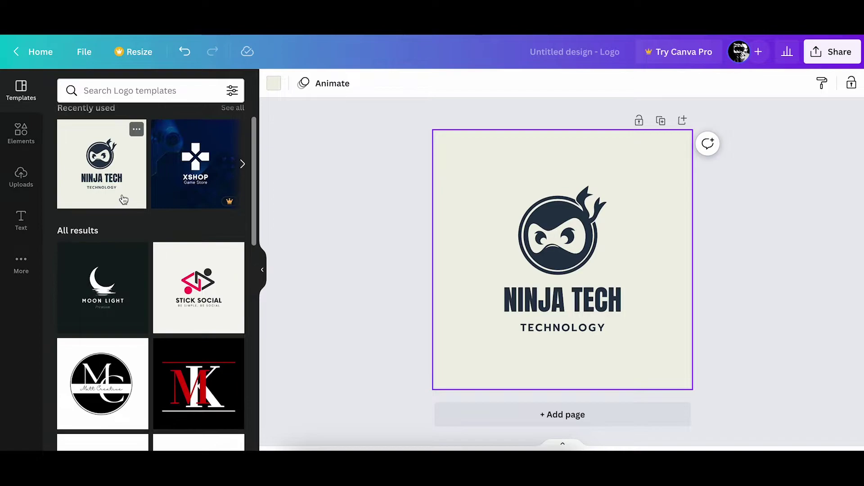
pyautogui.click(90, 288)
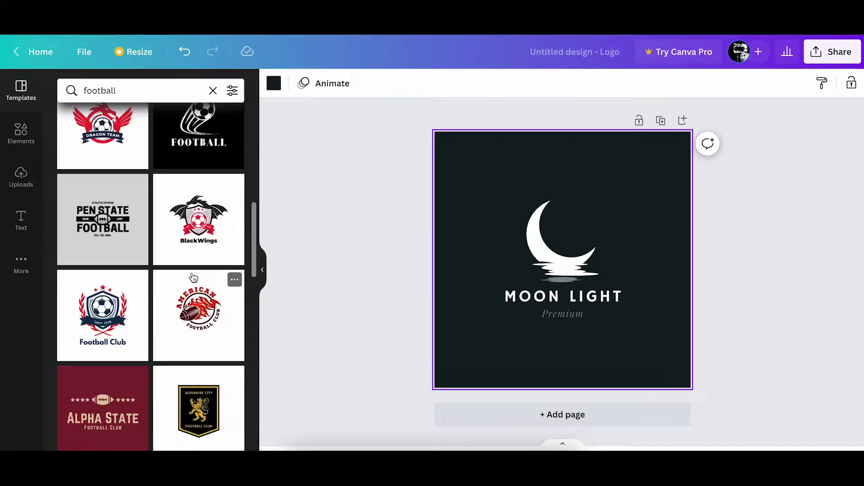
# Apply the Pen State Football logo template and replace its "PEN STATE" headline with "HEART OF"
pyautogui.click(105, 229)
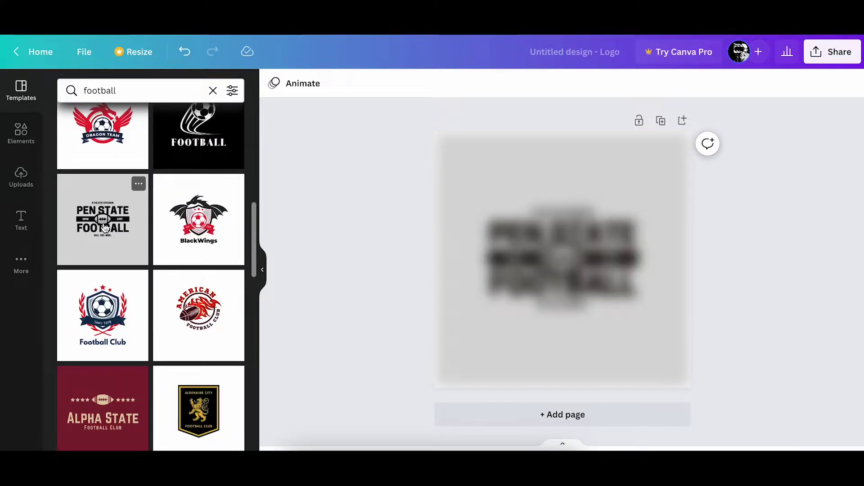
pyautogui.doubleClick(558, 237)
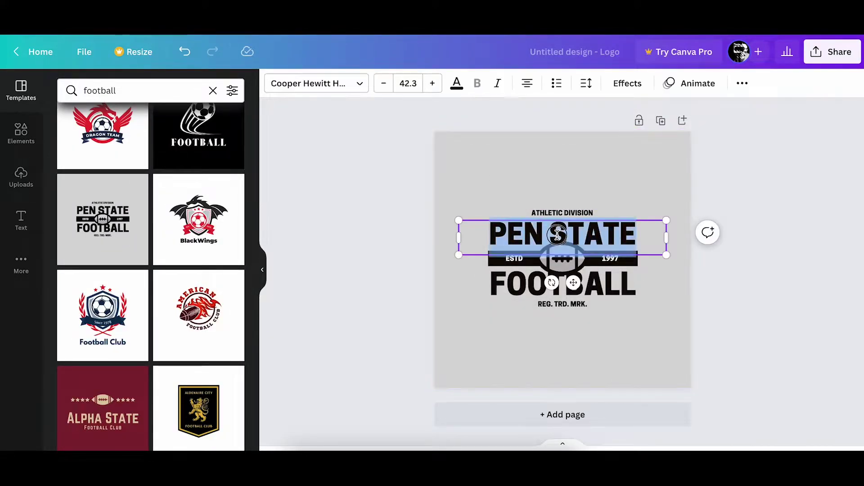
pyautogui.write('HEART OF')
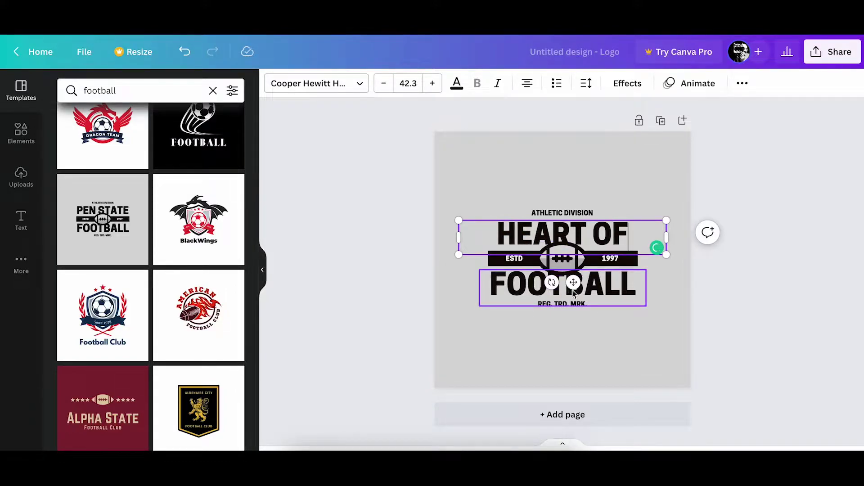
# Replace the "FOOTBALL" headline below the ball with "A LIONS FAN"
pyautogui.doubleClick(603, 290)
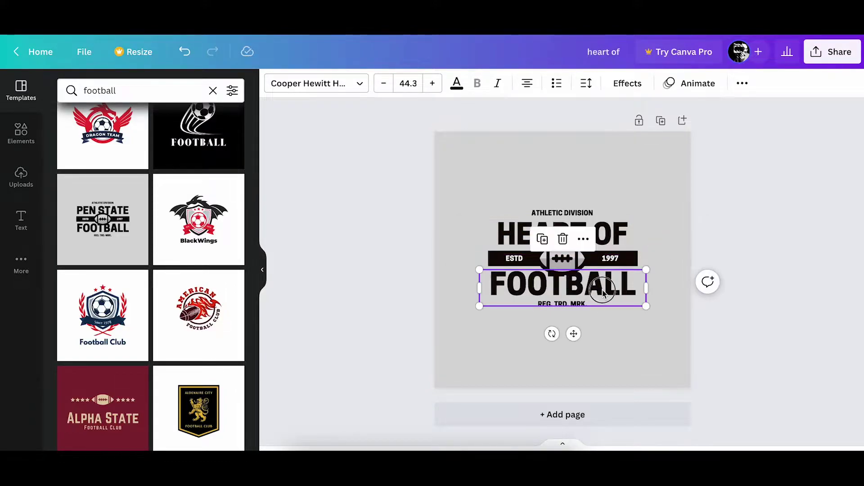
pyautogui.write('A LIONS AN')
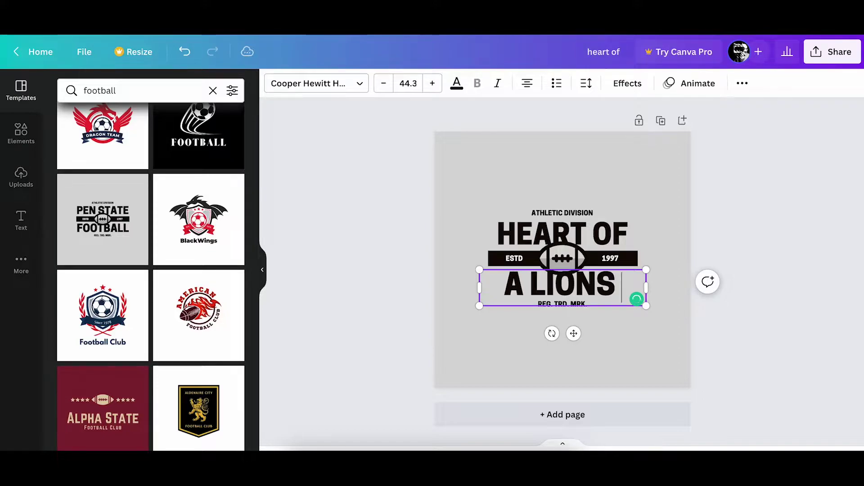
pyautogui.press('BackSpace')
pyautogui.press('BackSpace')
pyautogui.write('FAN')
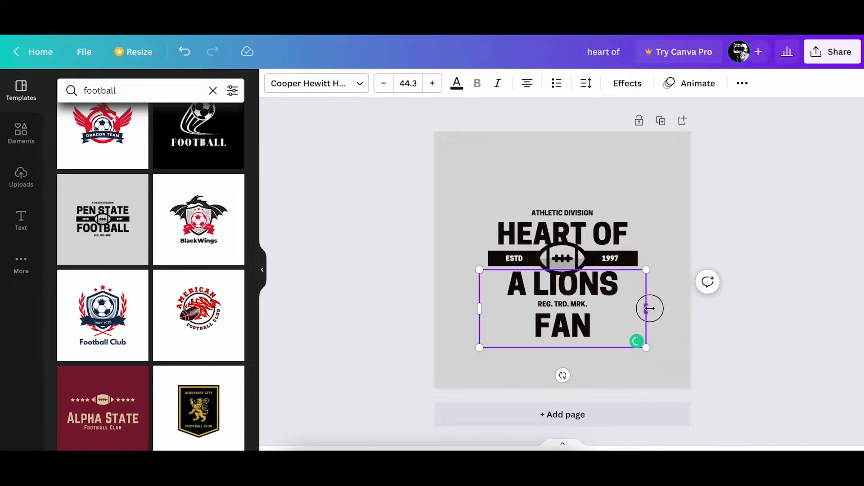
# Reduce the "A LIONS FAN" text to font size 36.3 so it fits on one line
pyautogui.tripleClick(585, 284)
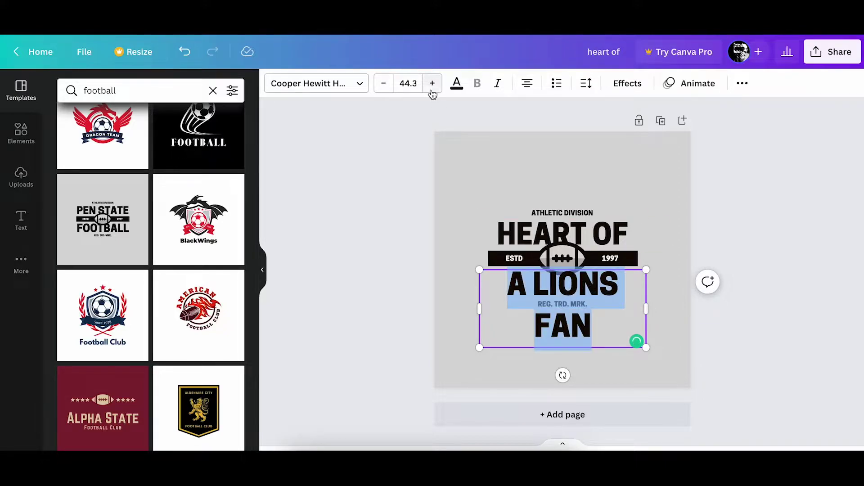
pyautogui.click(388, 85)
pyautogui.click(388, 85)
pyautogui.click(389, 87)
pyautogui.click(389, 87)
pyautogui.click(389, 87)
pyautogui.click(388, 87)
pyautogui.click(389, 87)
pyautogui.click(389, 87)
# Increase the "HEART OF" headline to font size 45.3
pyautogui.click(538, 236)
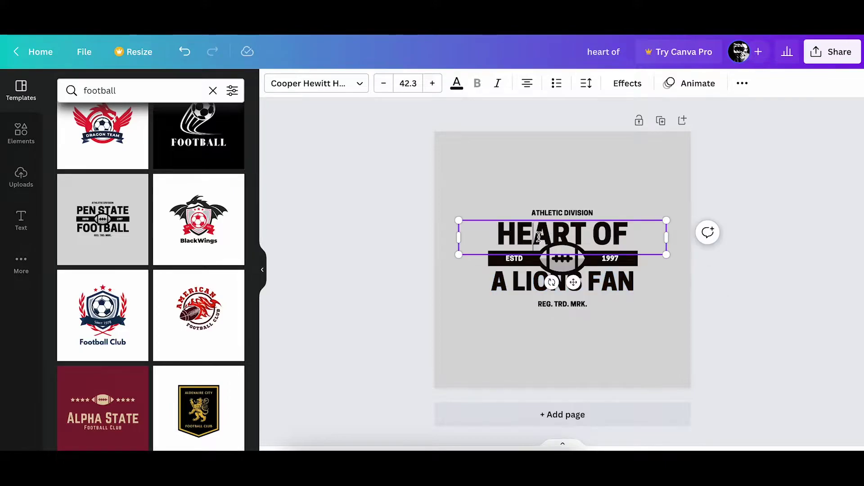
pyautogui.tripleClick(539, 236)
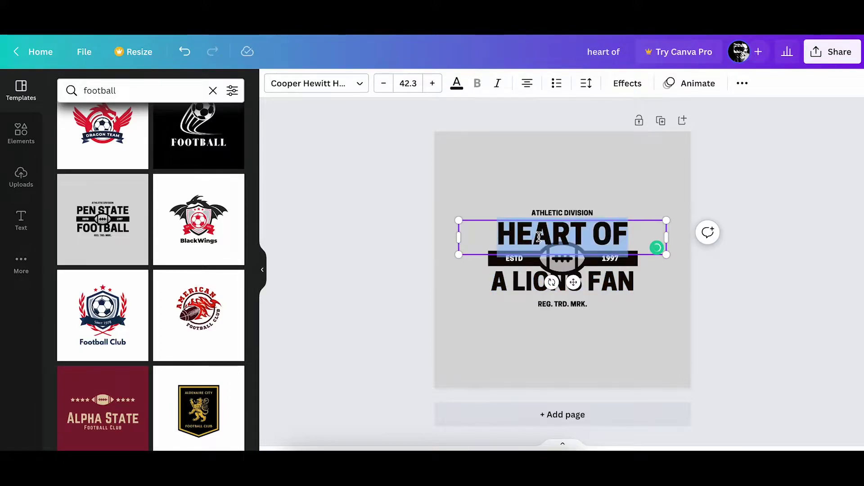
pyautogui.click(433, 86)
pyautogui.click(433, 86)
pyautogui.click(434, 87)
pyautogui.click(433, 85)
pyautogui.click(383, 83)
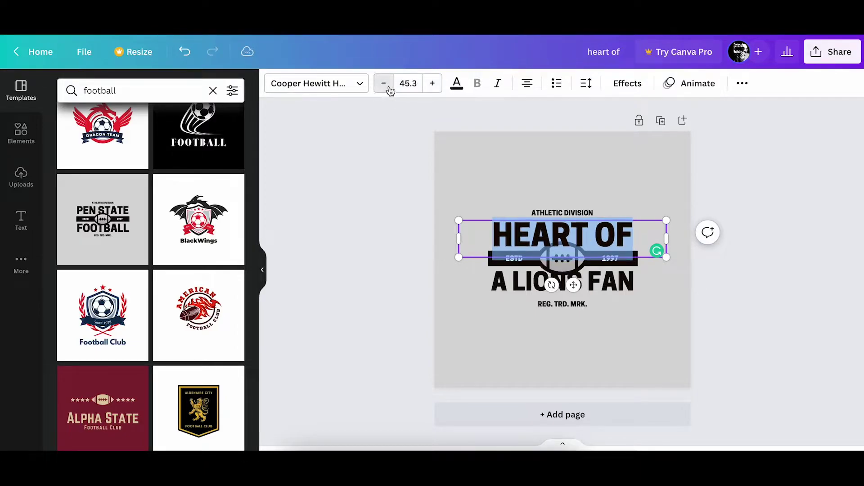
pyautogui.click(409, 141)
# Move the "ATHLETIC DIVISION" line slightly up and nudge the "HEART OF" headline up away from the banner
pyautogui.click(580, 221)
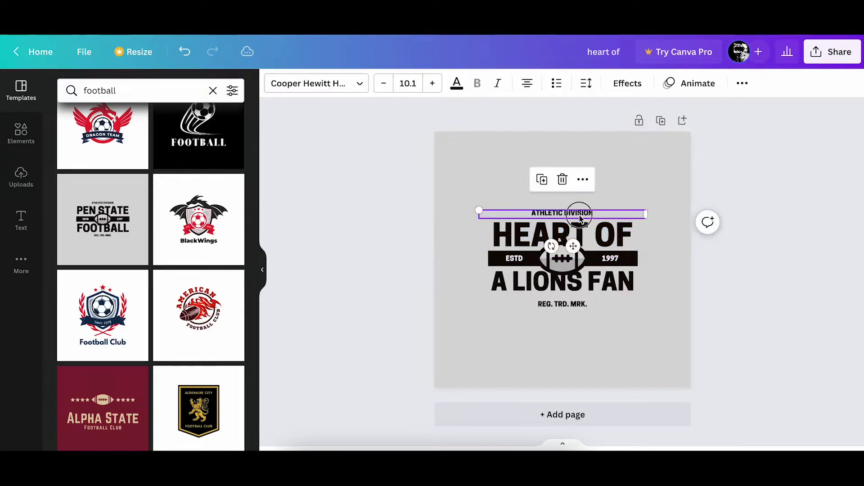
pyautogui.moveTo(579, 221); pyautogui.dragTo(593, 231)
pyautogui.click(593, 241)
pyautogui.hotkey('ctrl', 'z')
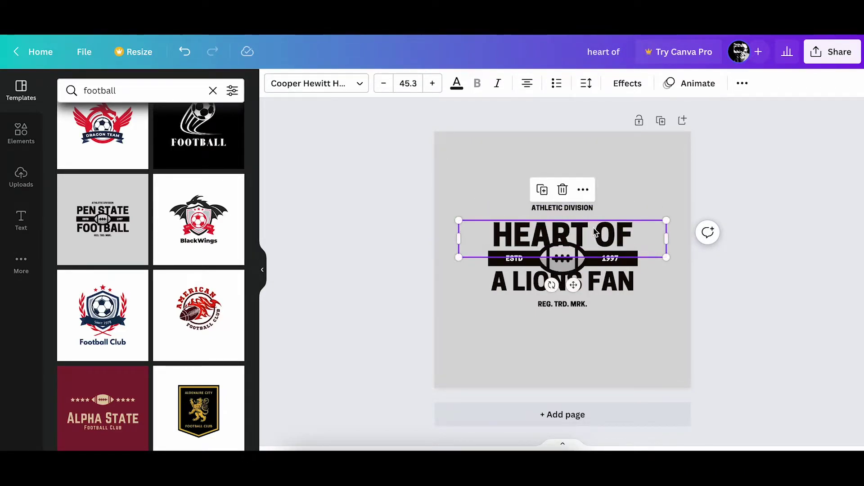
pyautogui.press('Up')
pyautogui.press('Up')
pyautogui.press('Up')
pyautogui.press('Up')
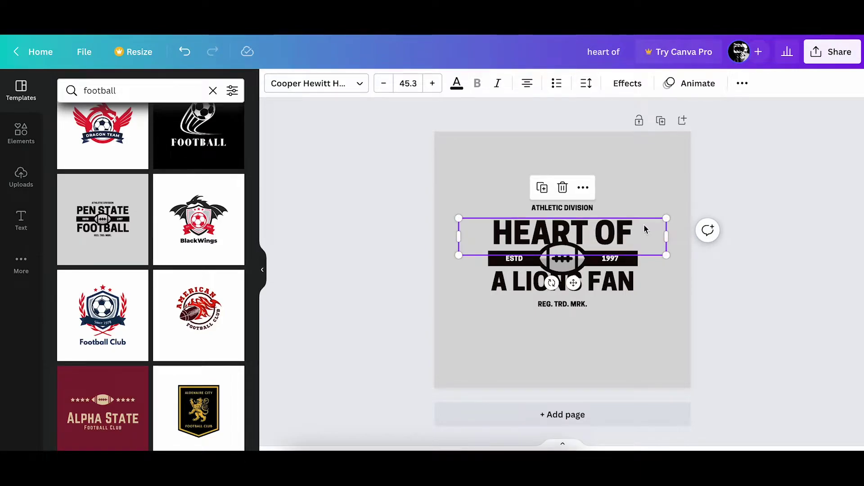
pyautogui.click(654, 210)
# Nudge the "A LIONS FAN" line slightly down from the banner
pyautogui.click(612, 283)
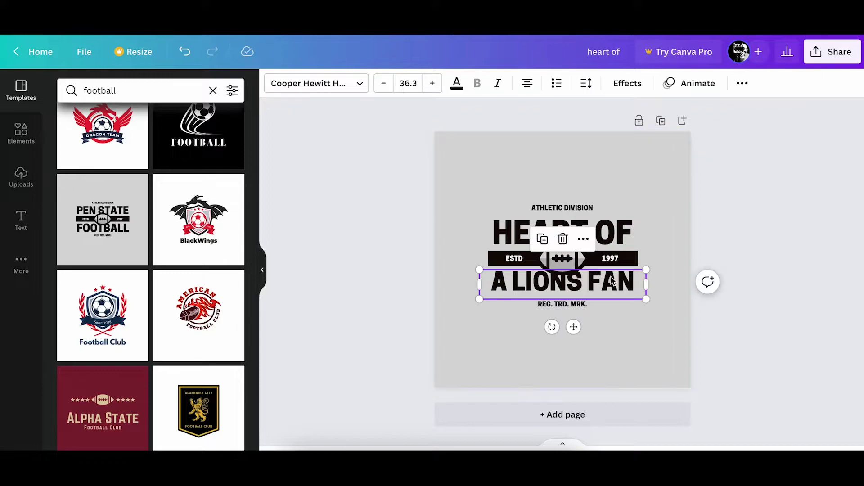
pyautogui.press('Down')
pyautogui.press('Down')
pyautogui.press('Down')
pyautogui.press('Down')
pyautogui.press('Down')
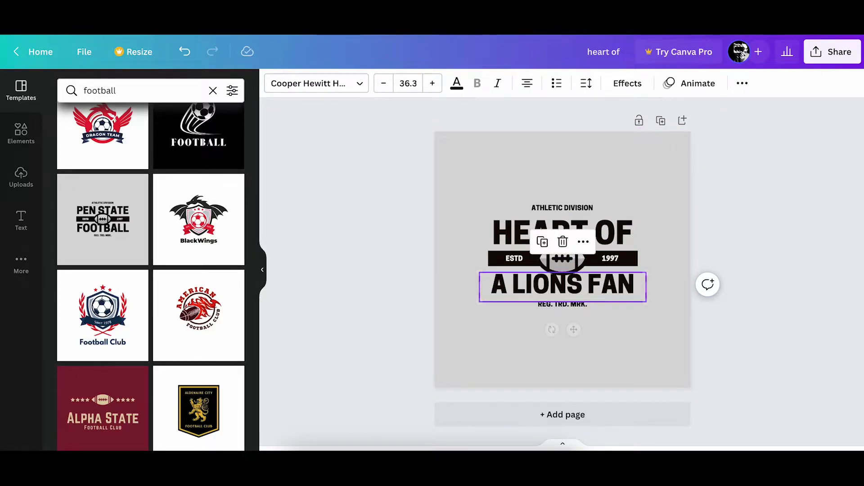
# Change the established year to 2018 and replace the tagline with "JUST ONE BEFORE I DIE" in quotation marks
pyautogui.click(582, 305)
pyautogui.click(582, 305)
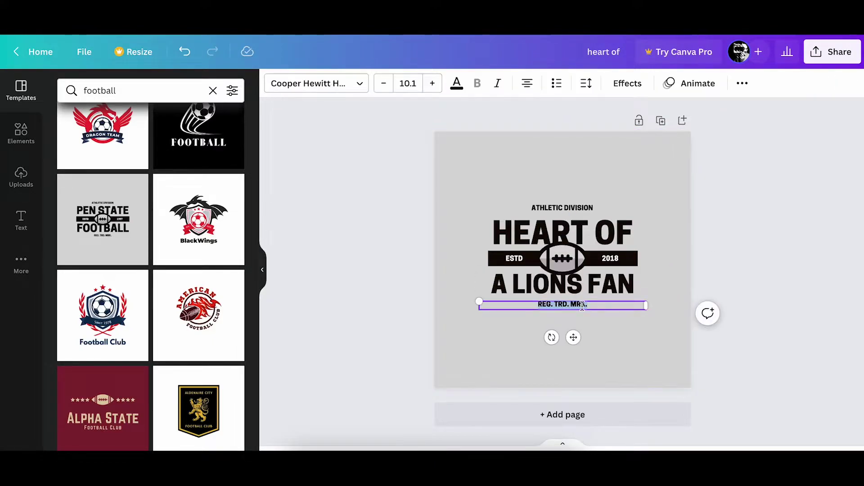
pyautogui.press('BackSpace')
pyautogui.write('JUST ONE BEFORE I DIE')
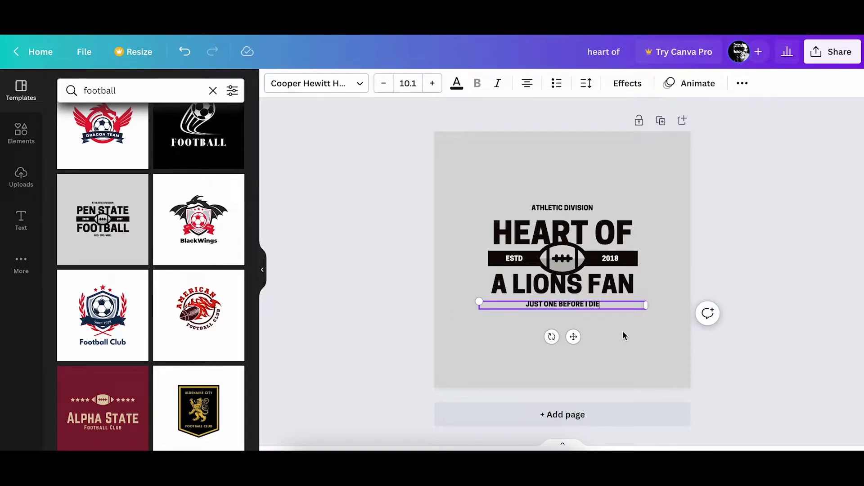
pyautogui.press('Escape')
# Enlarge the whole logo to nearly the page width, centred on the page, and delete the "ATHLETIC DIVISION" line
pyautogui.hotkey('ctrl', 'a')
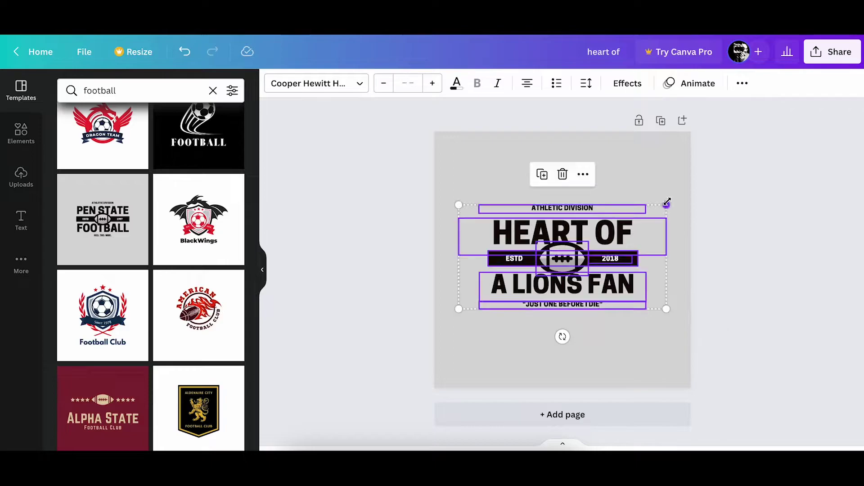
pyautogui.moveTo(665, 203); pyautogui.dragTo(691, 193)
pyautogui.moveTo(458, 309); pyautogui.dragTo(441, 318)
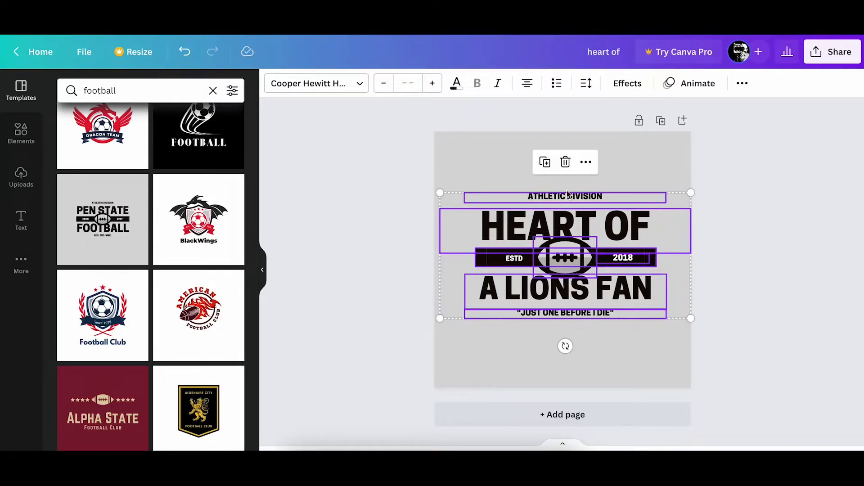
pyautogui.moveTo(565, 216); pyautogui.dragTo(560, 217)
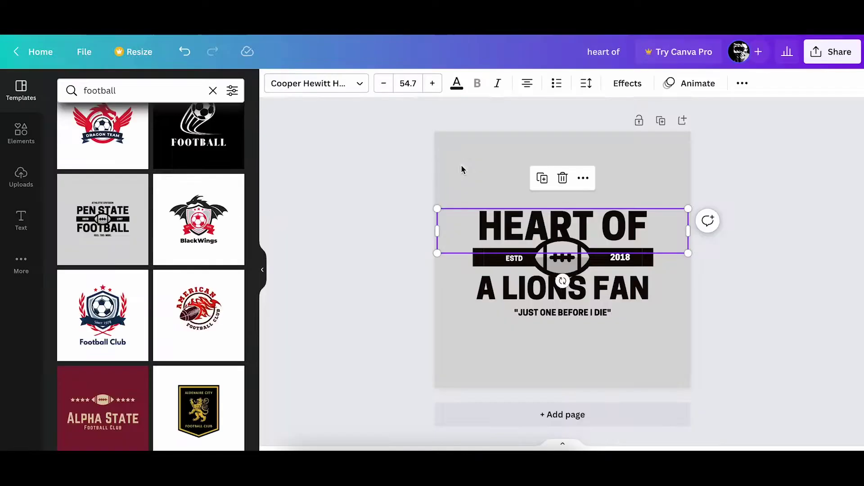
# Recolor the "HEART OF" and "A LIONS FAN" text blue
pyautogui.click(484, 261)
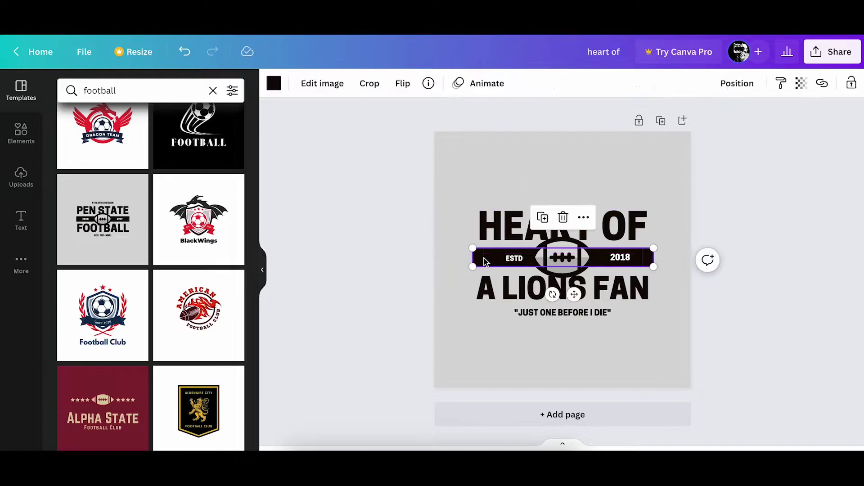
pyautogui.click(495, 239)
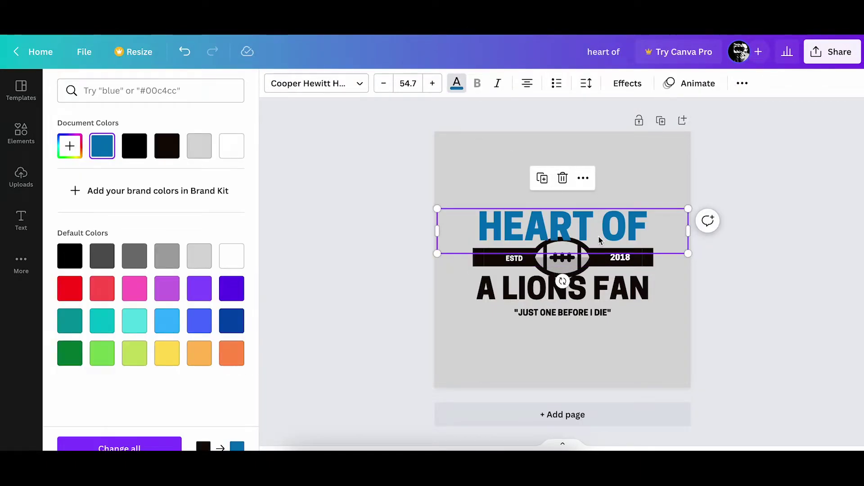
pyautogui.click(602, 289)
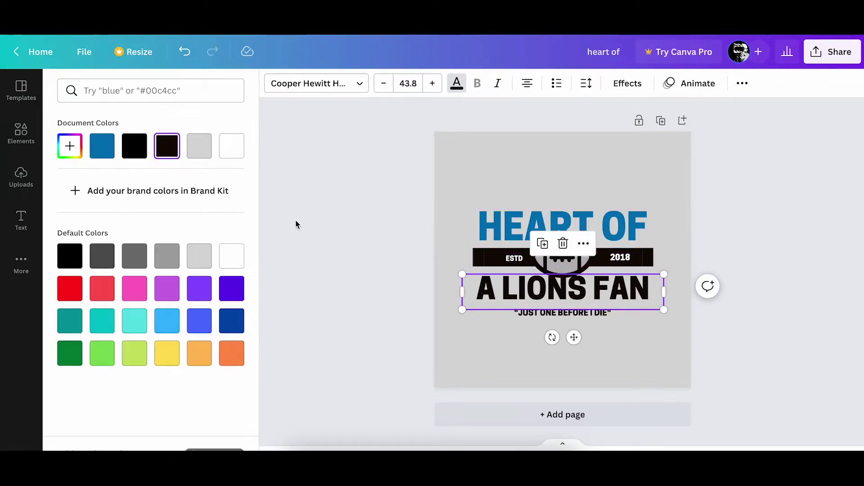
pyautogui.click(102, 146)
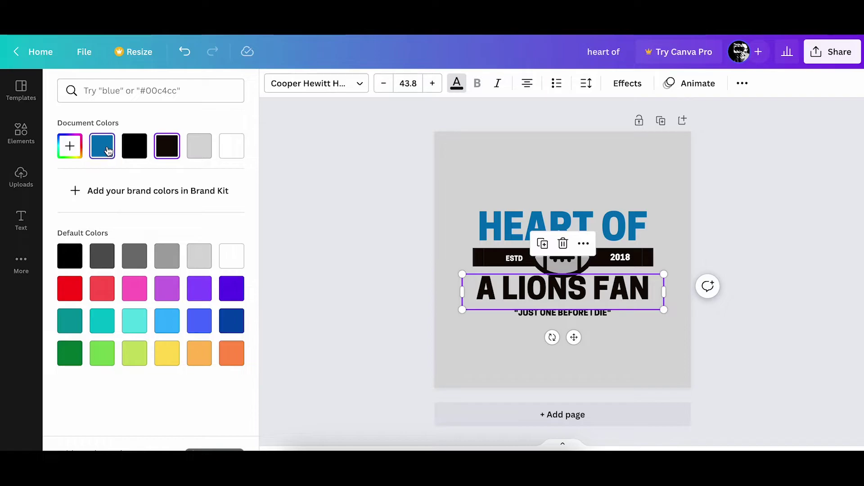
# Recolor the banner behind "ESTD 2018" with the same blue as the headlines
pyautogui.click(488, 263)
pyautogui.click(518, 225)
pyautogui.click(585, 288)
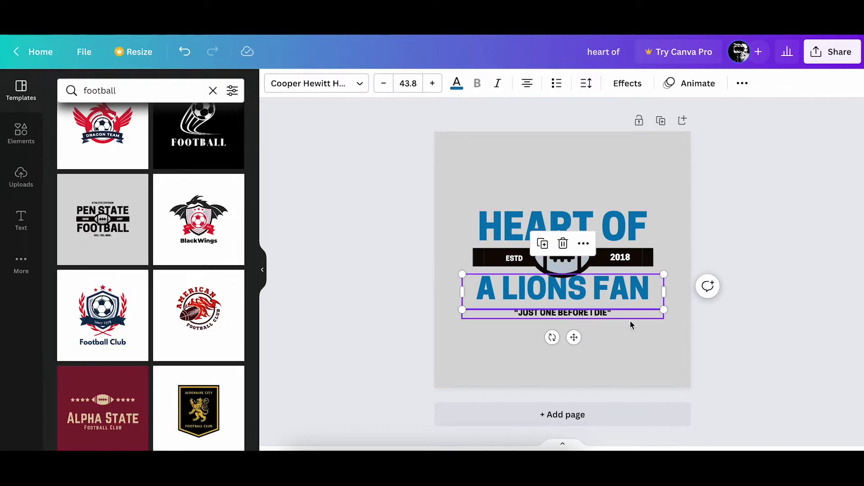
pyautogui.click(630, 320)
pyautogui.click(643, 261)
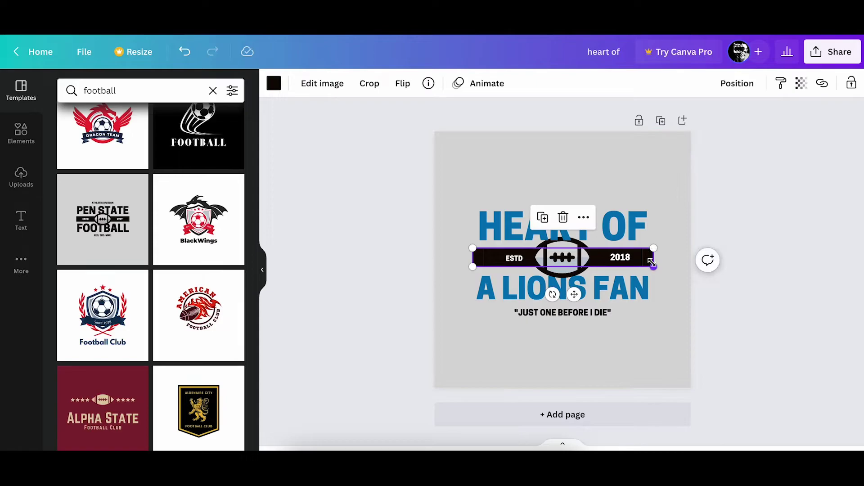
pyautogui.click(274, 82)
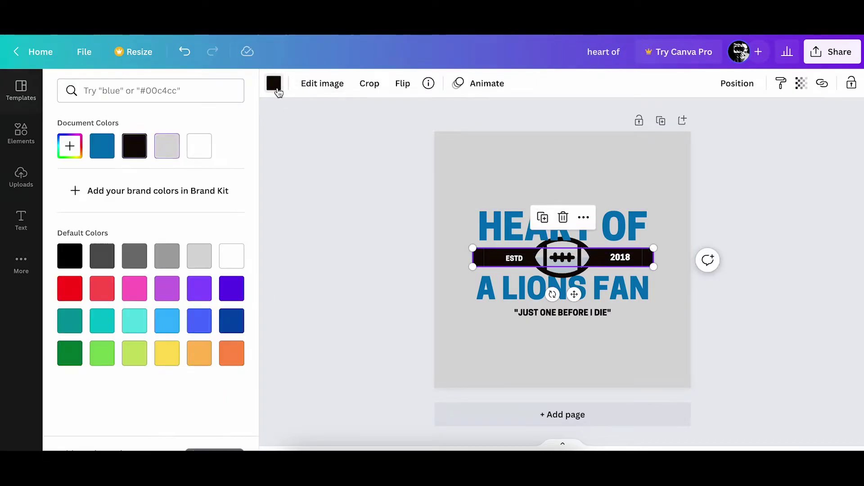
pyautogui.click(103, 146)
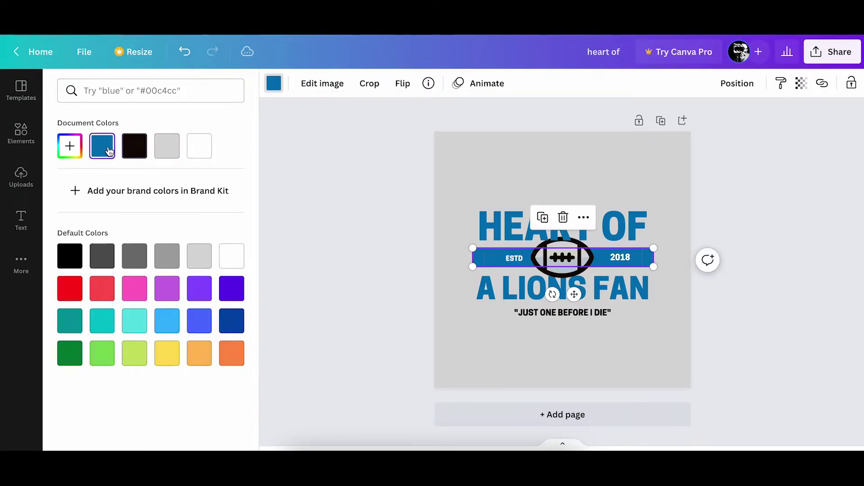
# Recolor the football graphic with a blue fill and light grey outlines, and set the page background to white
pyautogui.click(539, 254)
pyautogui.click(535, 256)
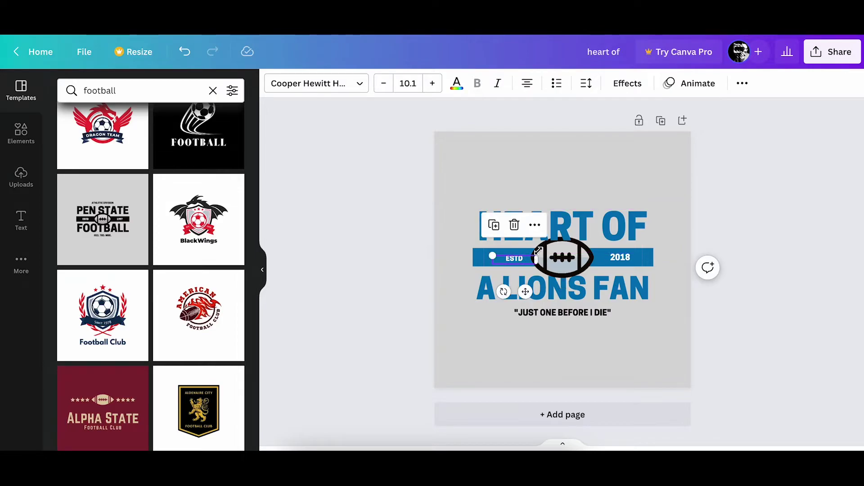
pyautogui.scroll(10, 565, 259)
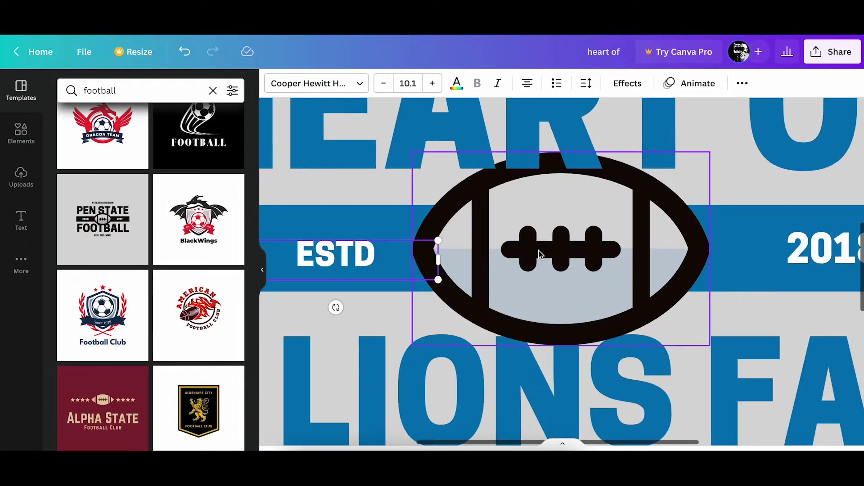
pyautogui.click(451, 214)
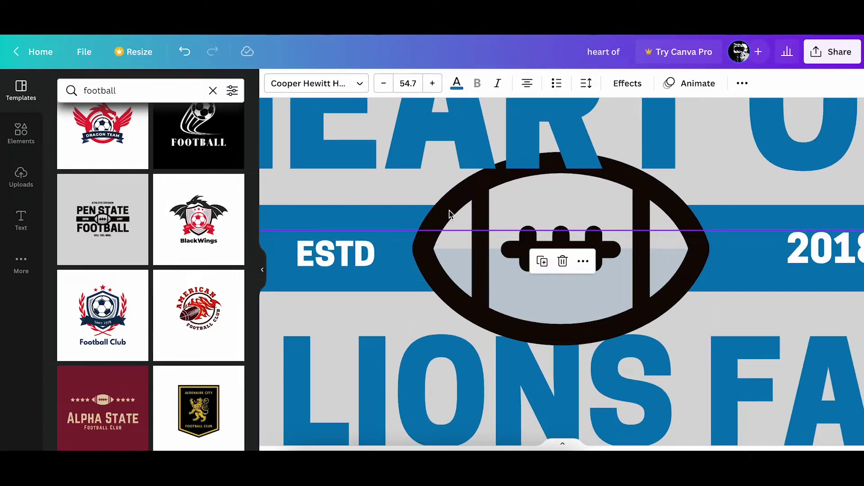
pyautogui.click(484, 250)
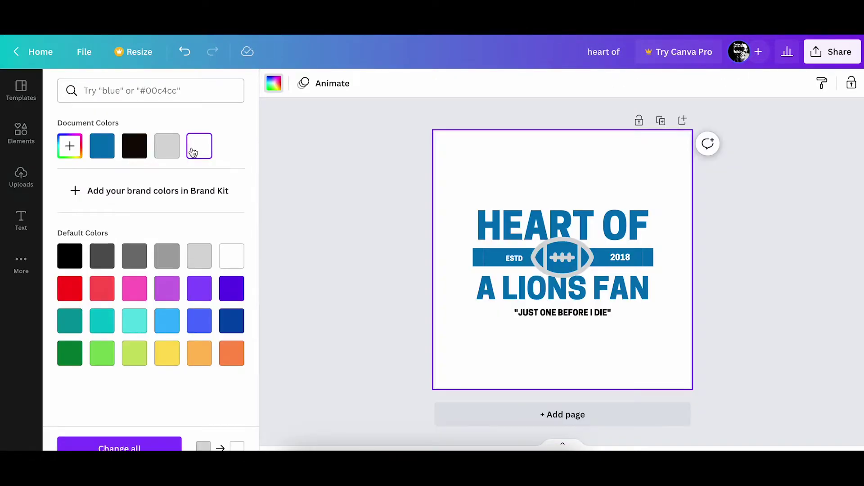
# Recolor the banner behind "ESTD 2018" light grey, and select the silver hex code B0B7BC on the Team Color Codes page
pyautogui.click(498, 260)
pyautogui.click(484, 262)
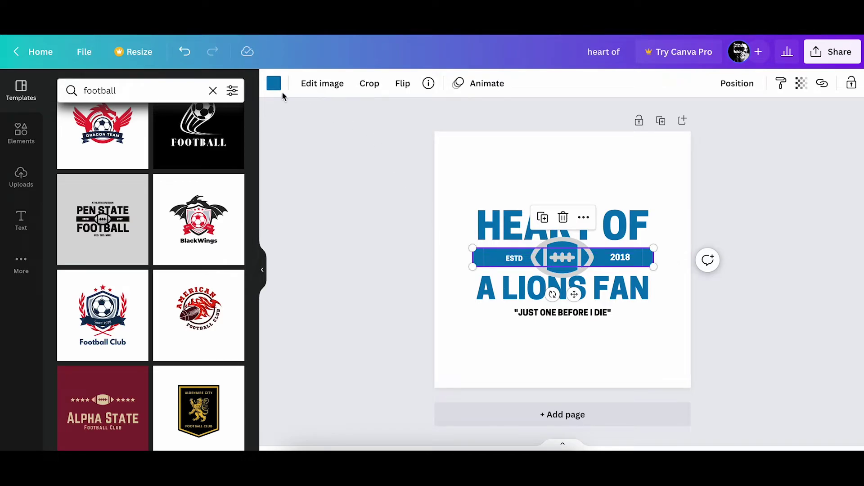
pyautogui.click(279, 89)
pyautogui.click(167, 146)
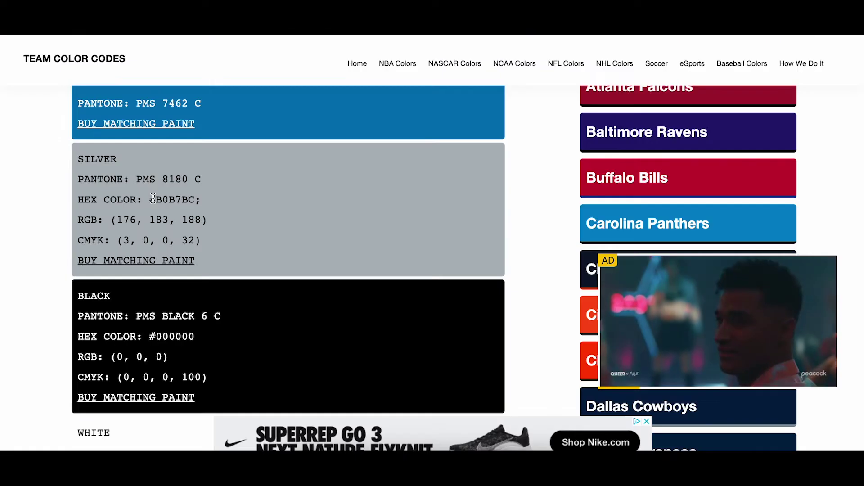
pyautogui.moveTo(156, 200); pyautogui.dragTo(197, 200)
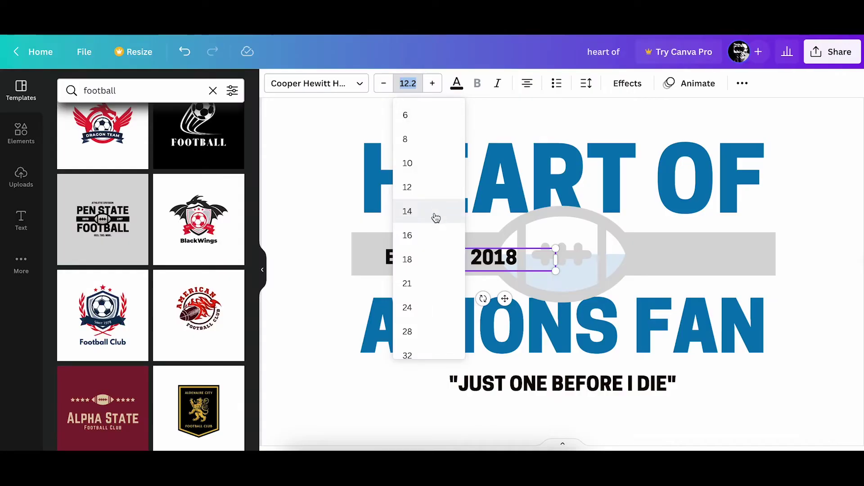
# Set the "2018" text to size 12 and anchor its text box to the middle
pyautogui.click(423, 188)
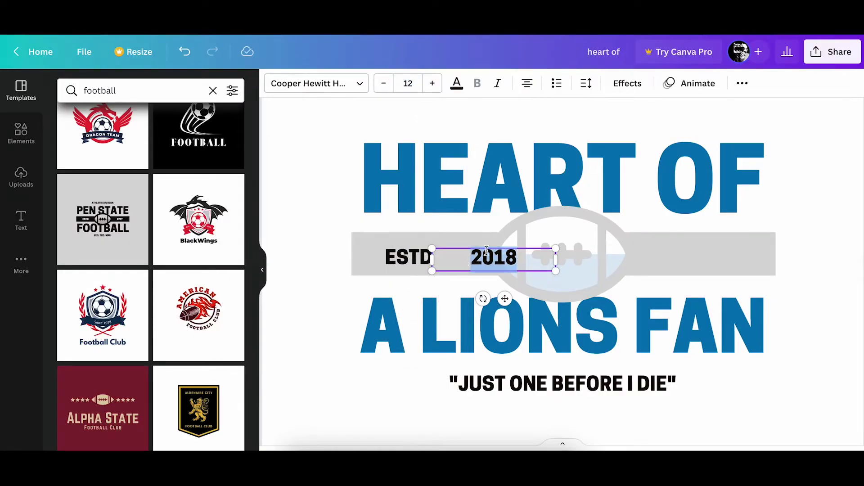
pyautogui.click(586, 83)
pyautogui.click(706, 209)
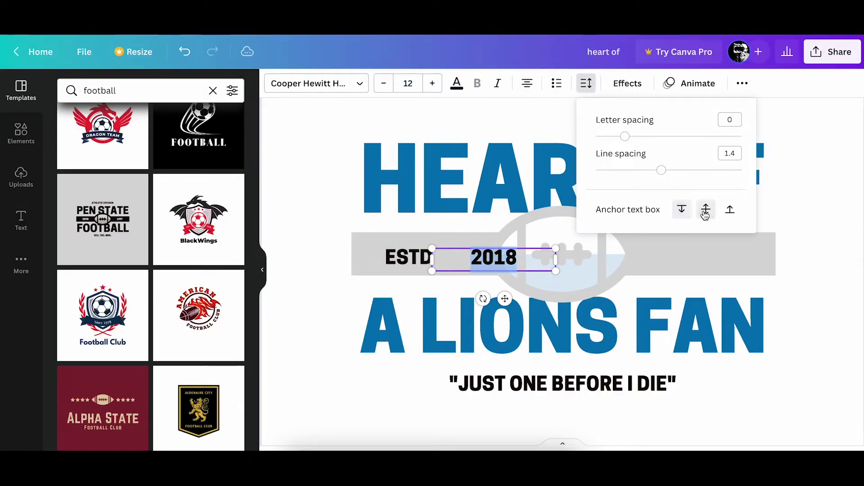
# Anchor the "ESTD" text box to the middle, and move "2018" onto the banner to the right of the football
pyautogui.click(407, 267)
pyautogui.click(586, 83)
pyautogui.click(706, 210)
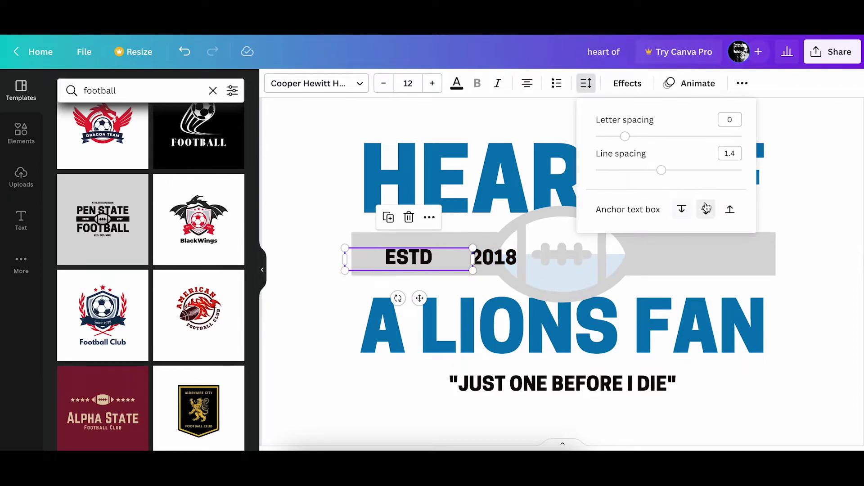
pyautogui.click(494, 260)
pyautogui.moveTo(494, 260); pyautogui.dragTo(698, 257)
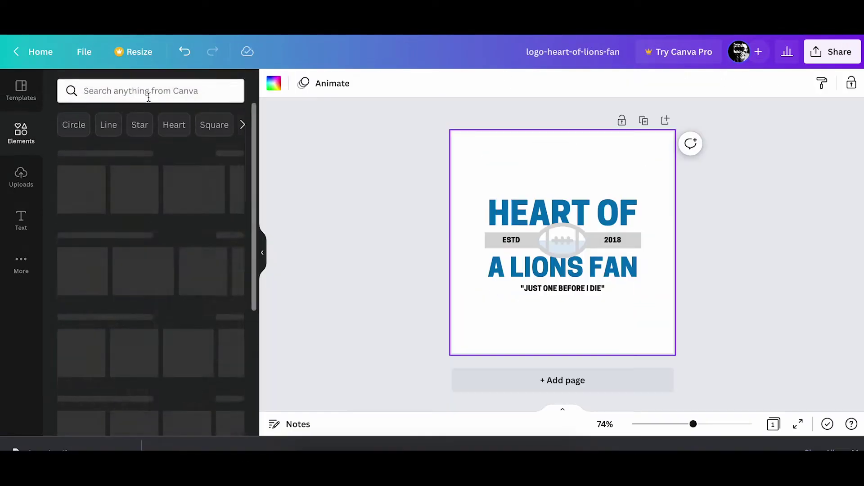
# Search the elements for "microphone" and place the standing vintage microphone graphic centred above "HEART OF"
pyautogui.click(162, 83)
pyautogui.write('microphone')
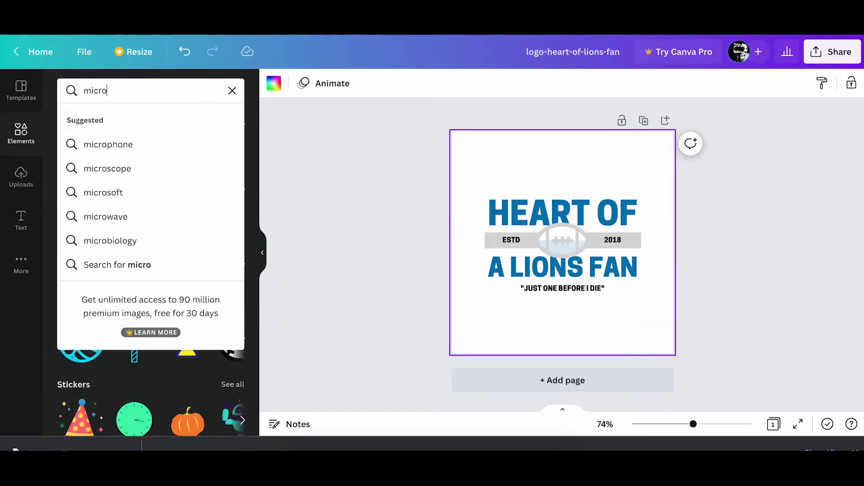
pyautogui.press('Return')
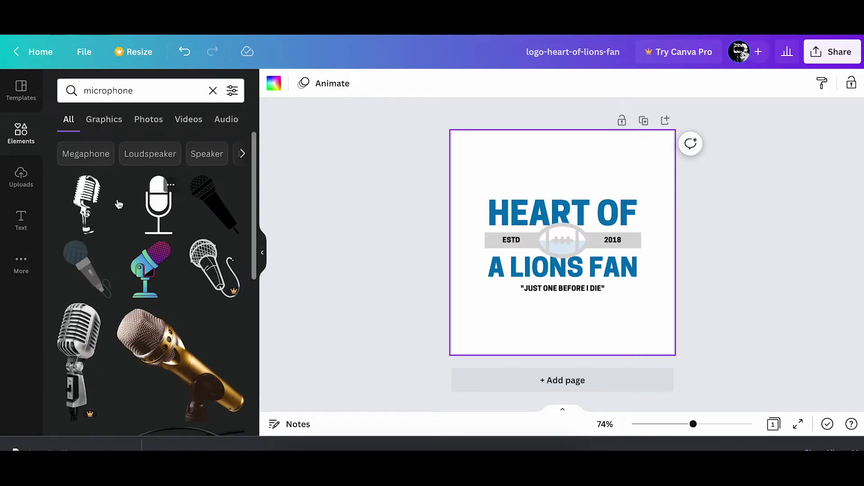
pyautogui.moveTo(95, 206); pyautogui.dragTo(567, 173)
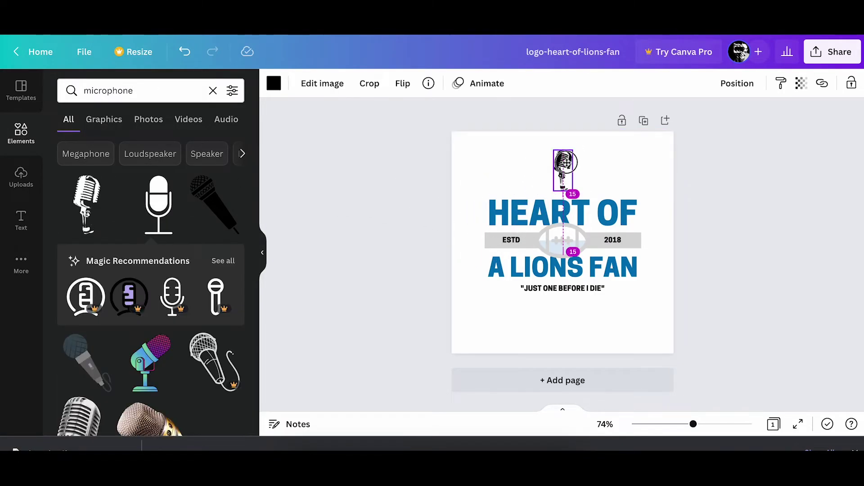
pyautogui.click(629, 173)
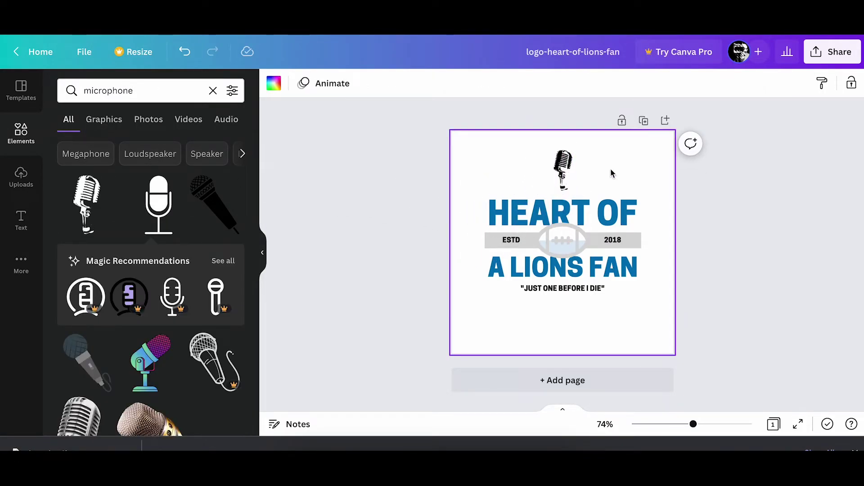
# Enlarge the microphone graphic and centre it between the page's top edge and "HEART OF"
pyautogui.click(564, 174)
pyautogui.moveTo(553, 193); pyautogui.dragTo(546, 207)
pyautogui.moveTo(556, 174); pyautogui.dragTo(558, 164)
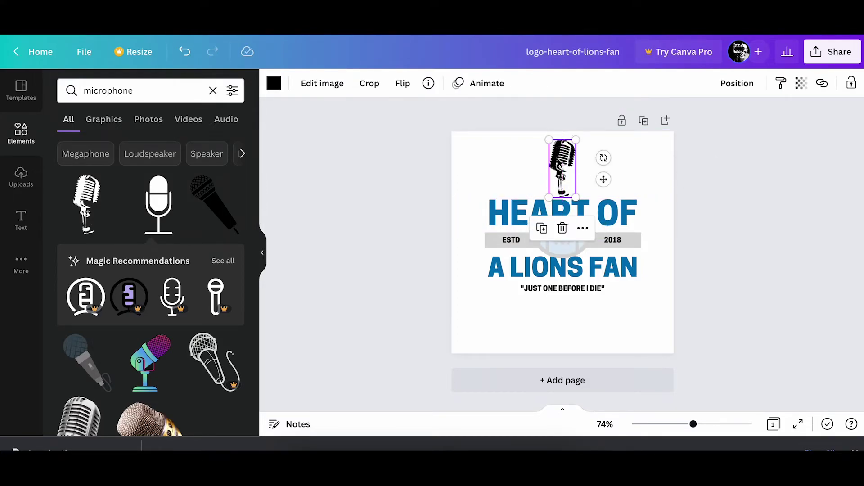
# Shift the logo's text, banner and football down together, leaving a small gap below the microphone
pyautogui.moveTo(634, 312); pyautogui.dragTo(521, 223)
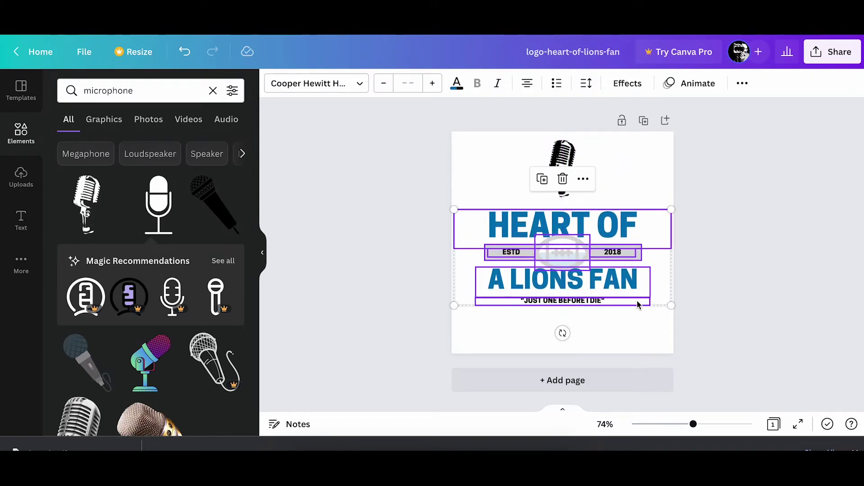
pyautogui.click(638, 329)
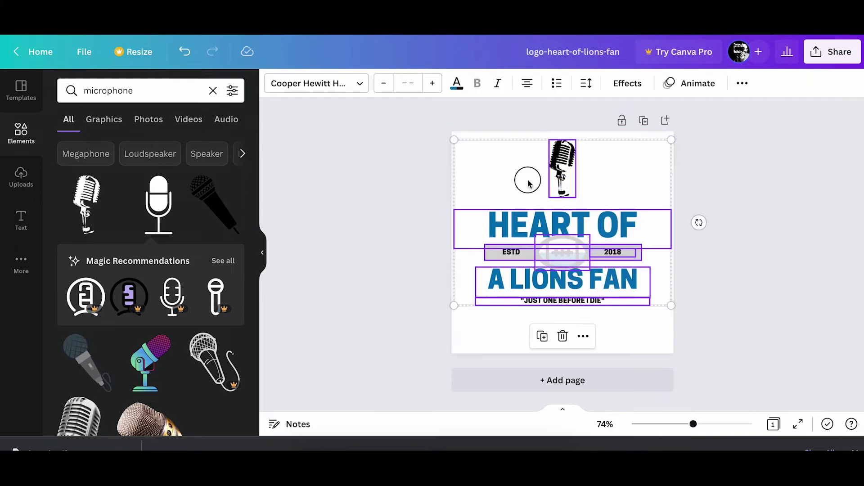
pyautogui.scroll(5, 563, 230)
pyautogui.click(627, 252)
pyautogui.click(597, 274)
pyautogui.moveTo(597, 275); pyautogui.dragTo(439, 275)
pyautogui.click(627, 170)
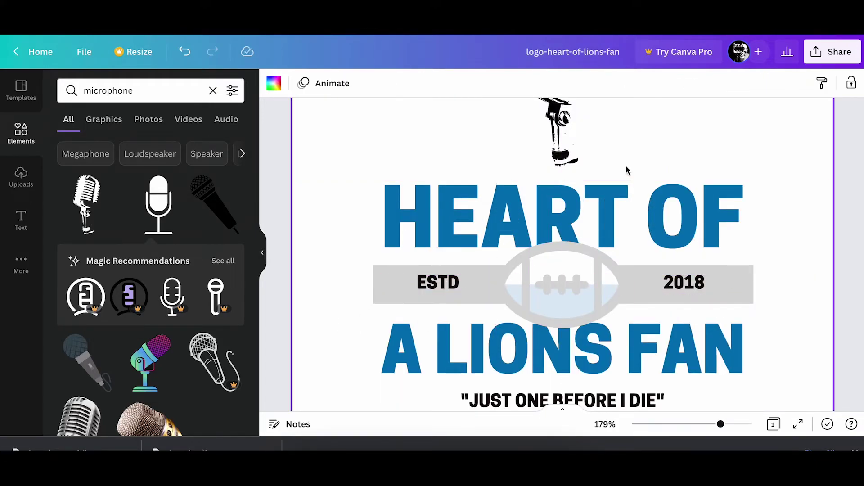
# Download the logo as a 500 × 500 px PNG
pyautogui.click(837, 49)
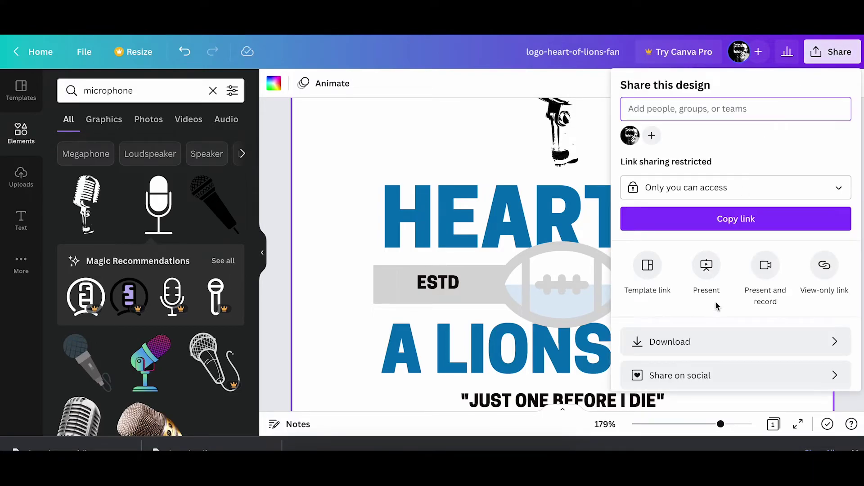
pyautogui.click(716, 341)
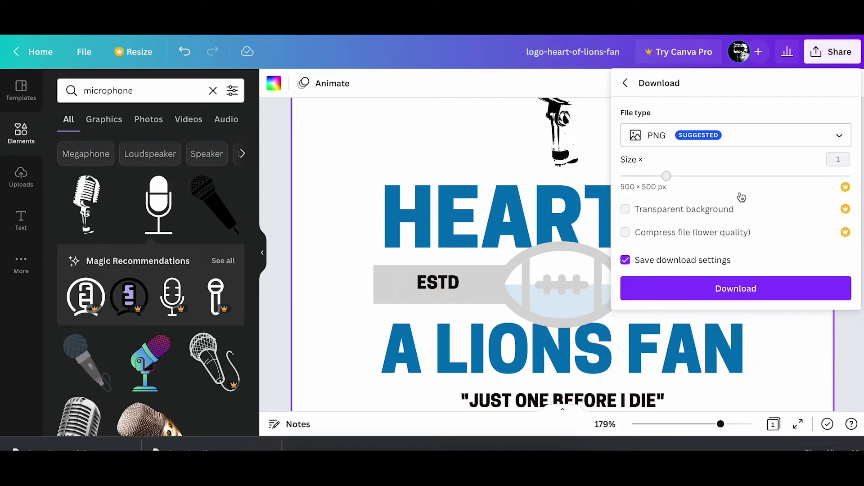
pyautogui.click(723, 288)
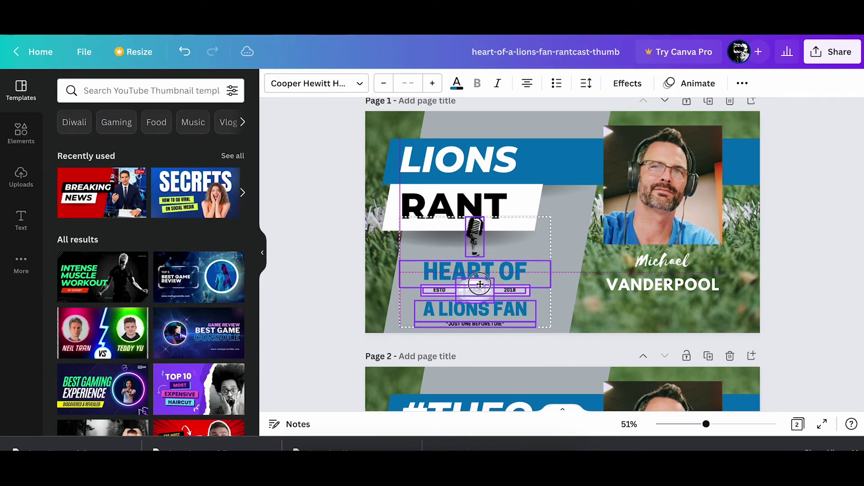
# In the "heart-of-a-lions-fan-rantcast-thumb" design, shrink the pasted logo and position it on page 1's grey panel below "RANT"
pyautogui.moveTo(392, 336); pyautogui.dragTo(506, 250)
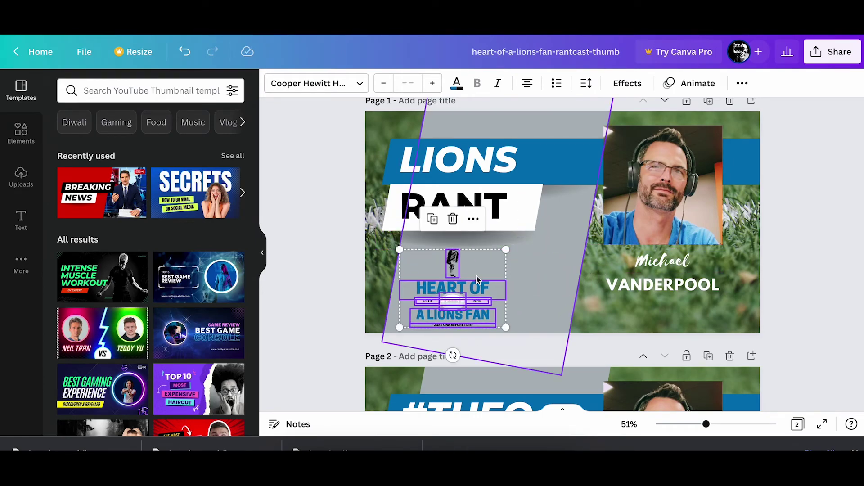
pyautogui.moveTo(479, 277); pyautogui.dragTo(496, 273)
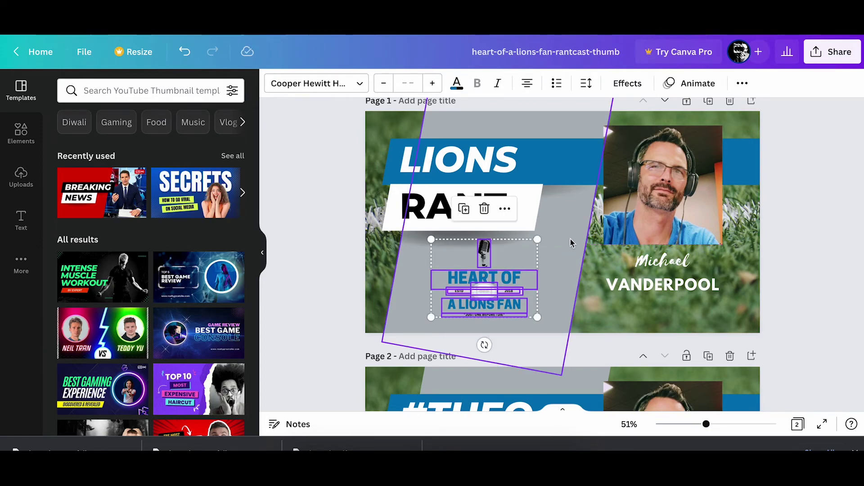
pyautogui.click(571, 241)
pyautogui.click(831, 302)
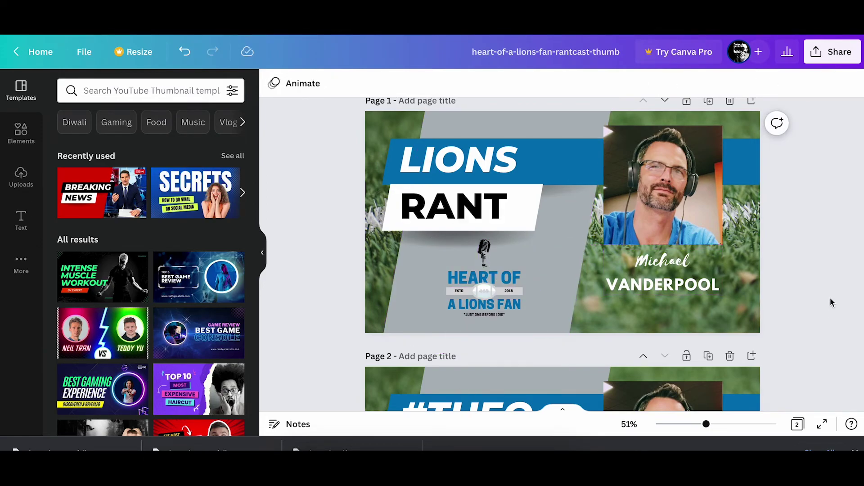